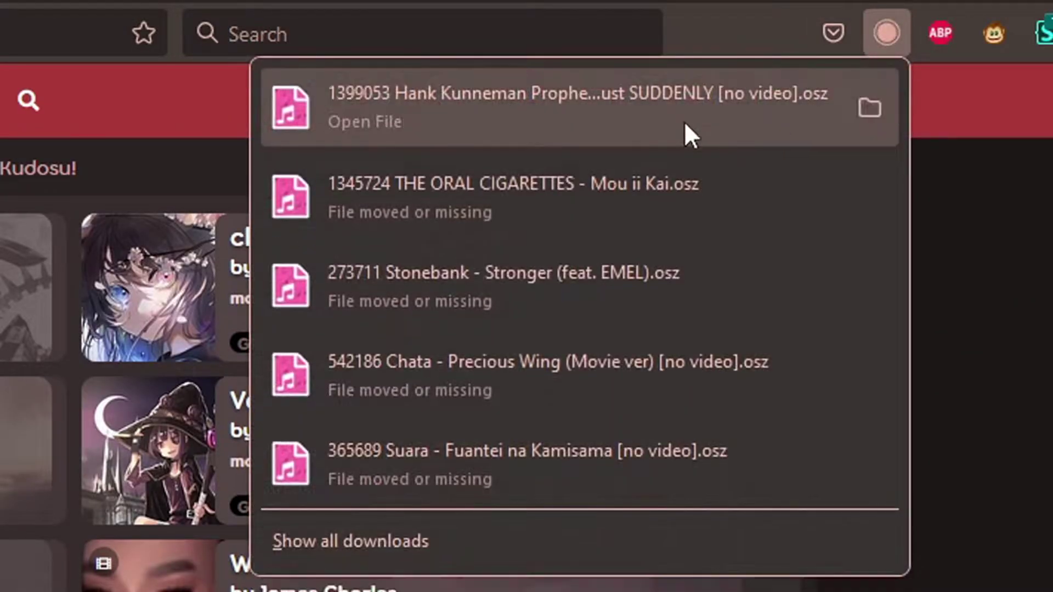
# Import the Something is About to Bust SUDDENLY beatmap, then expand the Skin dropdown in Options
pyautogui.click(683, 121)
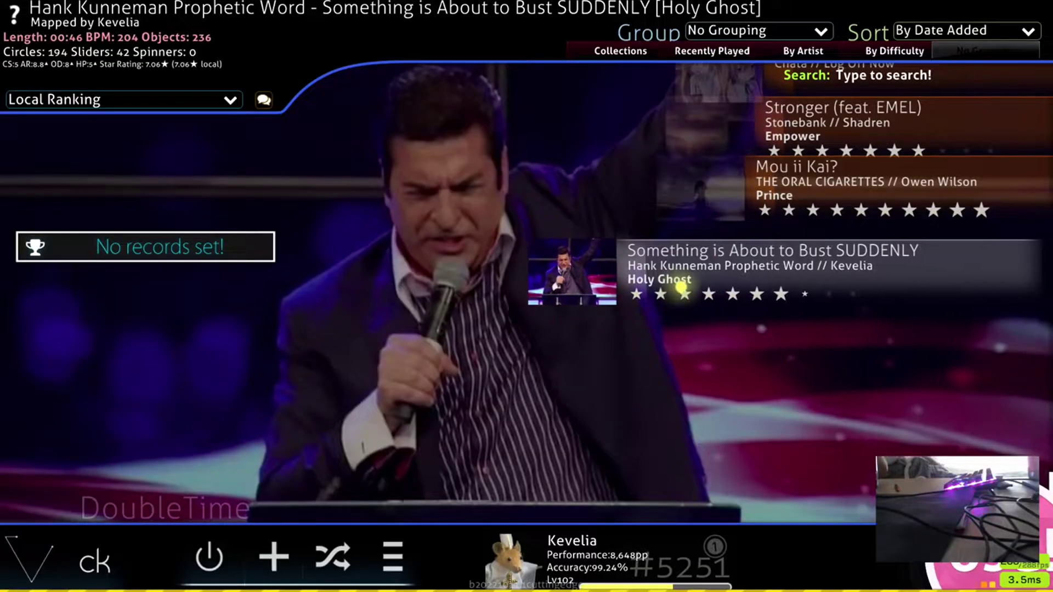
pyautogui.press('Escape')
pyautogui.click(703, 332)
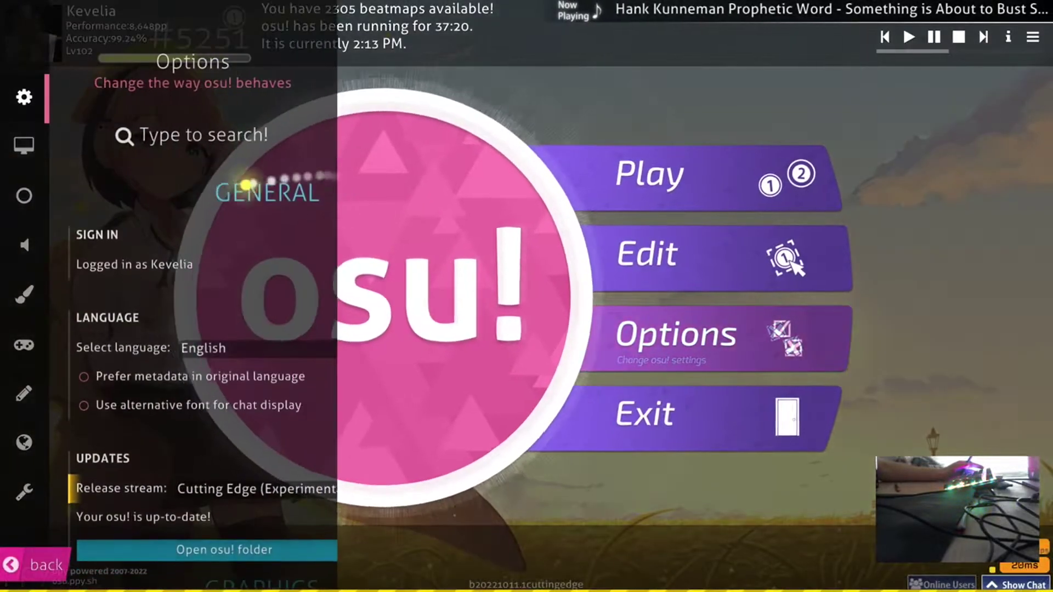
pyautogui.scroll(-3, 257, 292)
pyautogui.scroll(-5, 256, 293)
pyautogui.click(271, 99)
pyautogui.scroll(-5, 271, 346)
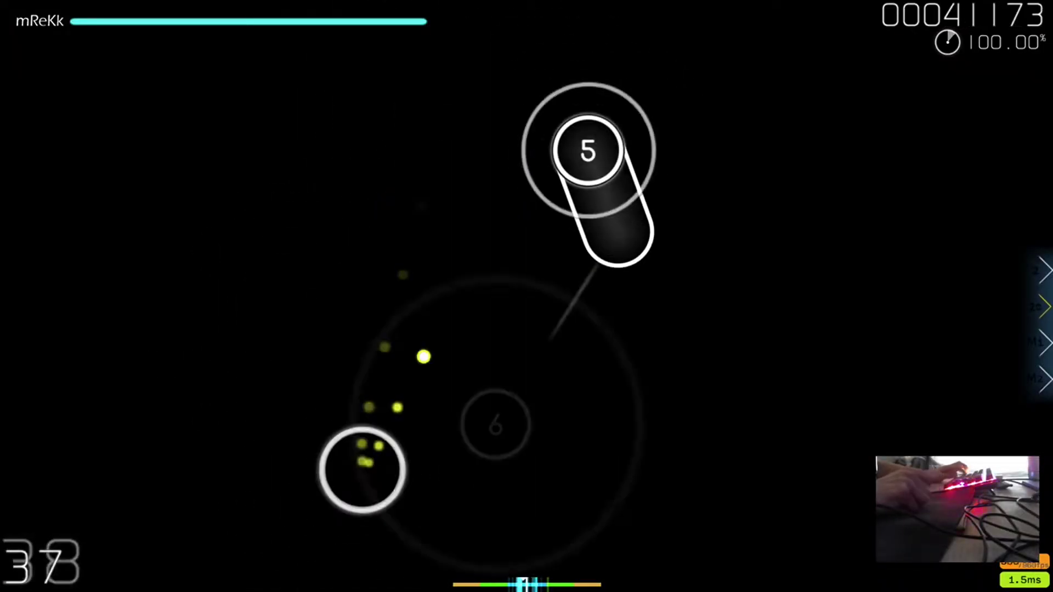
# Tap z/x through the opening circles and stream of the Holy Ghost difficulty
pyautogui.press('z')
pyautogui.press('x')
pyautogui.press('z')
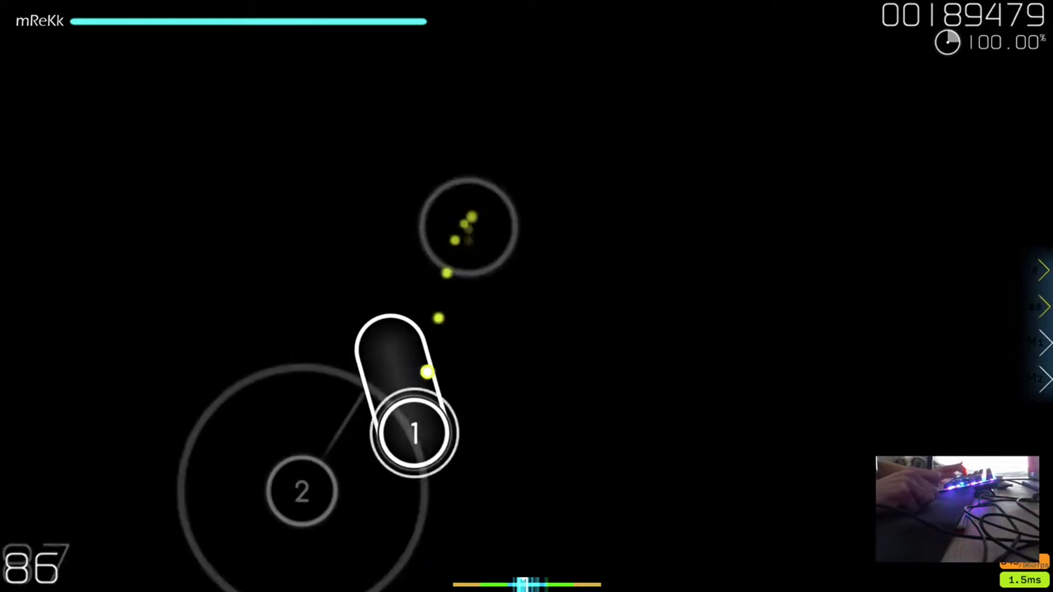
pyautogui.press('z')
pyautogui.press('x')
pyautogui.press('z')
pyautogui.press('x')
pyautogui.press('z')
pyautogui.press('x')
pyautogui.press('z')
pyautogui.press('x')
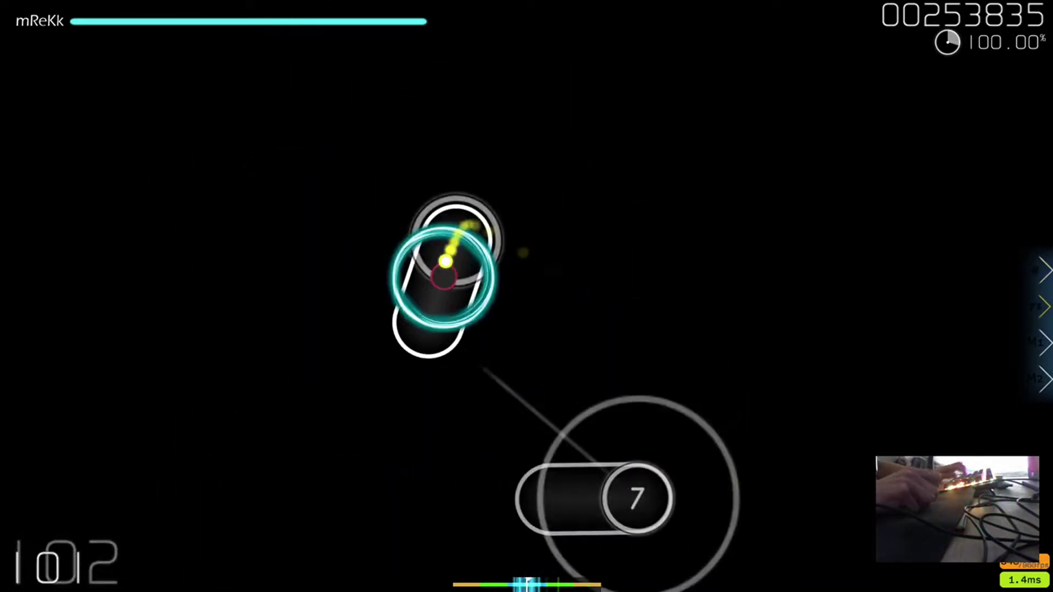
pyautogui.press('z')
pyautogui.press('x')
pyautogui.press('z')
pyautogui.press('z')
pyautogui.press('x')
pyautogui.press('z')
pyautogui.press('x')
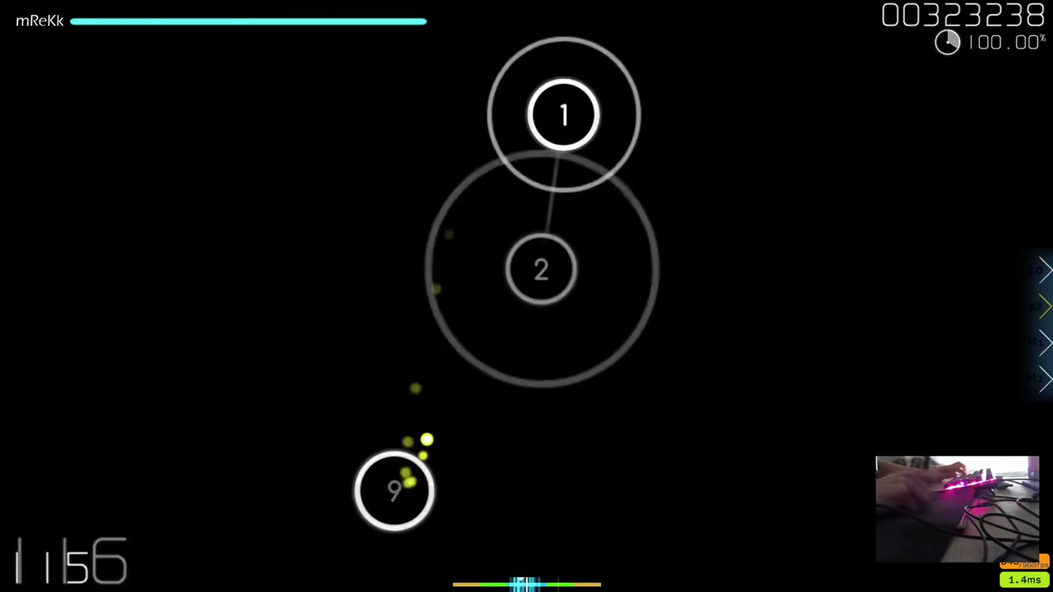
pyautogui.press('z')
pyautogui.press('x')
pyautogui.press('z')
pyautogui.press('x')
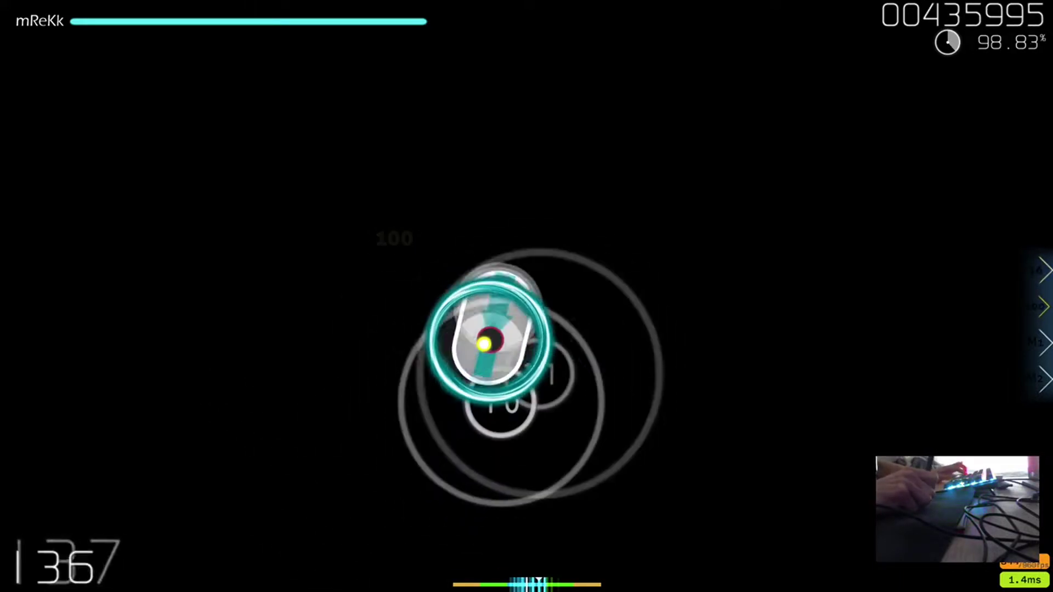
pyautogui.press('z')
pyautogui.press('x')
pyautogui.press('z')
pyautogui.press('x')
pyautogui.press('z')
pyautogui.press('x')
pyautogui.press('z')
pyautogui.press('x')
pyautogui.press('z')
pyautogui.press('x')
pyautogui.press('z')
pyautogui.press('x')
pyautogui.press('z')
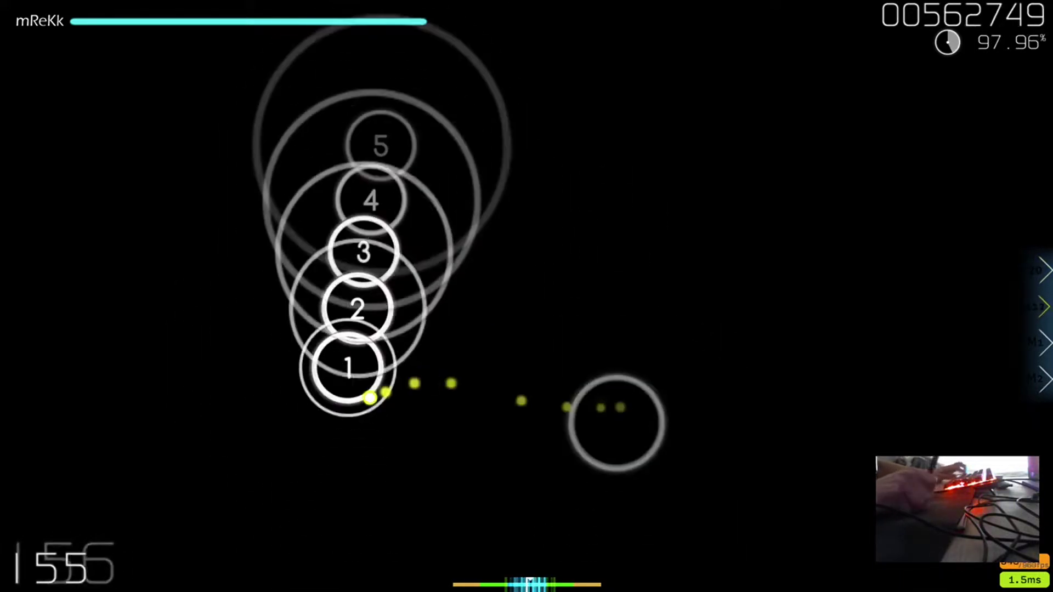
# Hit the sliders and jump pattern, then pause the run near its end
pyautogui.press('z')
pyautogui.press('x')
pyautogui.press('z')
pyautogui.press('x')
pyautogui.press('z')
pyautogui.press('z')
pyautogui.press('x')
pyautogui.press('z')
pyautogui.press('x')
pyautogui.press('z')
pyautogui.press('x')
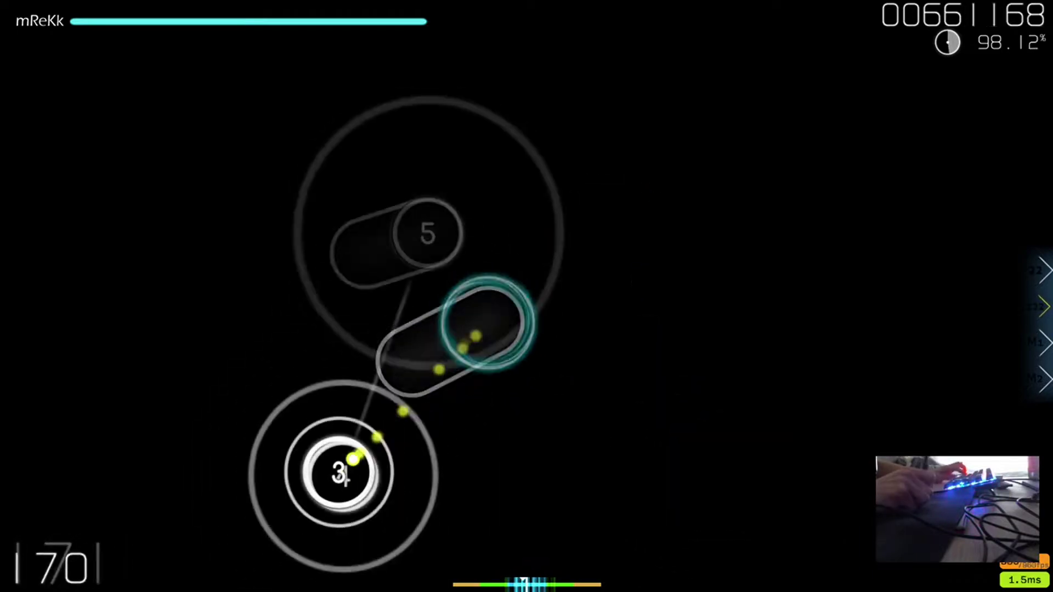
pyautogui.press('z')
pyautogui.press('x')
pyautogui.press('z')
pyautogui.press('x')
pyautogui.press('z')
pyautogui.press('x')
pyautogui.press('z')
pyautogui.press('x')
pyautogui.press('z')
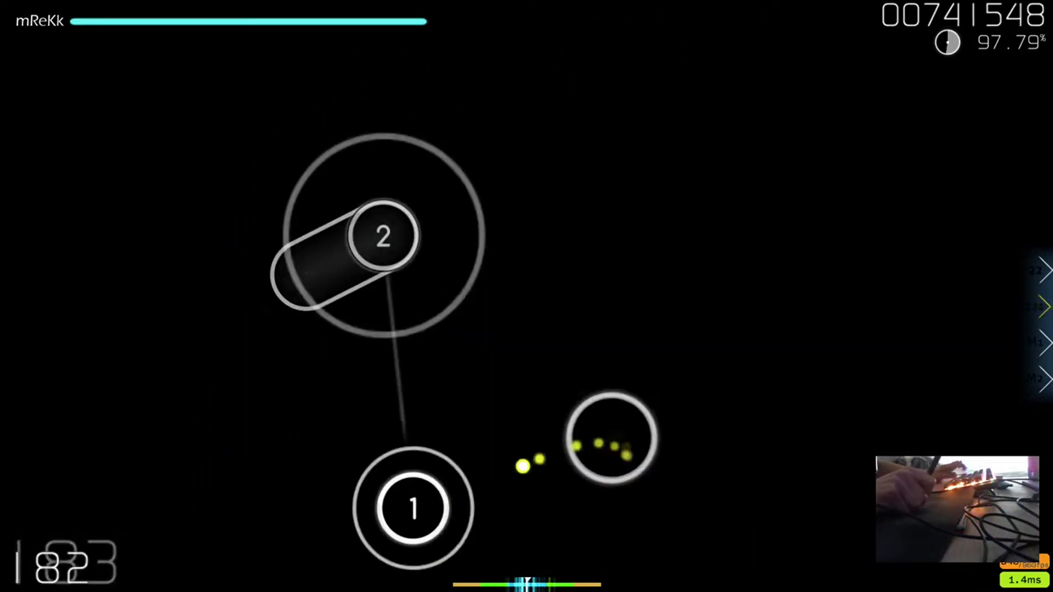
pyautogui.press('z')
pyautogui.press('x')
pyautogui.press('z')
pyautogui.press('x')
pyautogui.press('z')
pyautogui.press('x')
pyautogui.press('z')
pyautogui.press('x')
pyautogui.press('z')
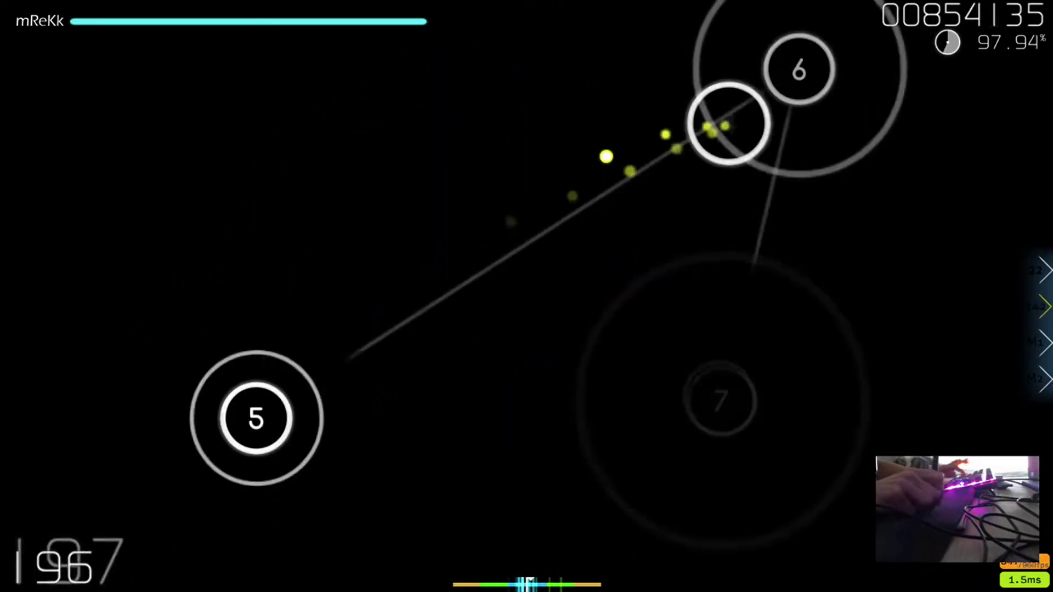
pyautogui.press('x')
pyautogui.press('z')
pyautogui.press('z')
pyautogui.press('x')
pyautogui.press('z')
pyautogui.press('x')
pyautogui.press('z')
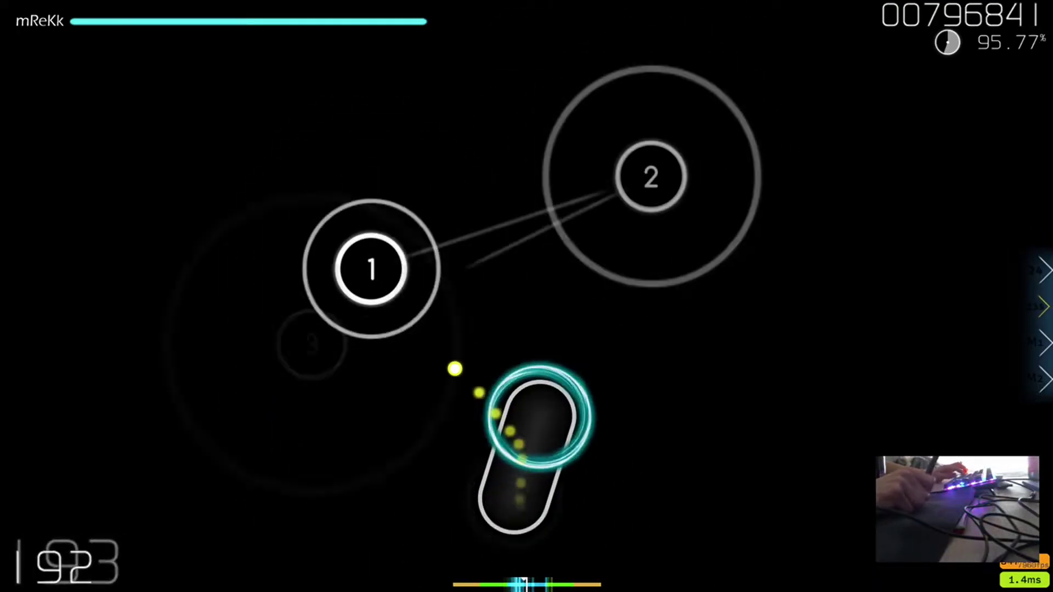
pyautogui.press('Escape')
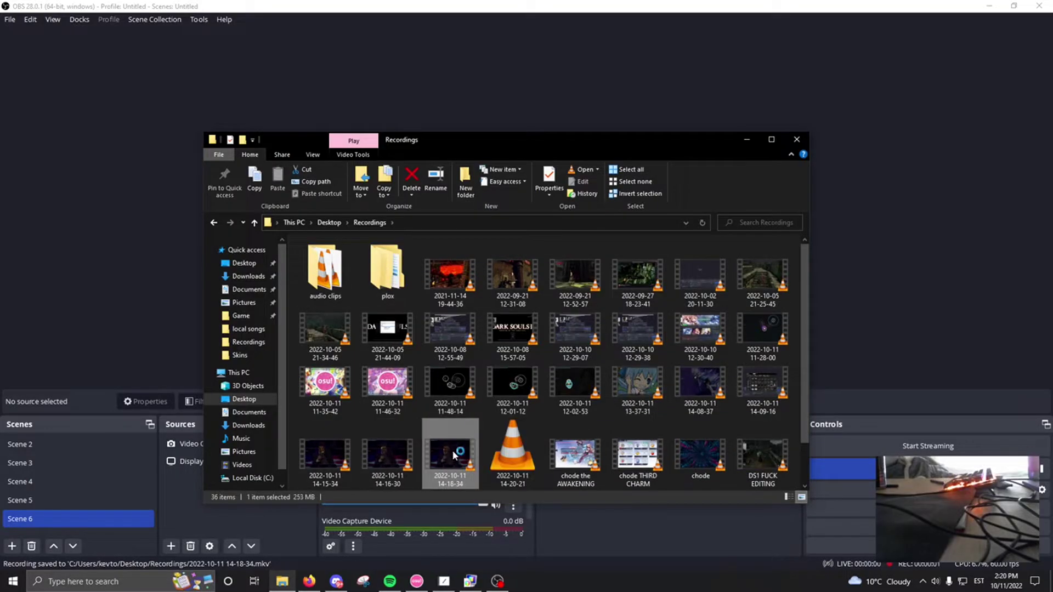
pyautogui.doubleClick(451, 449)
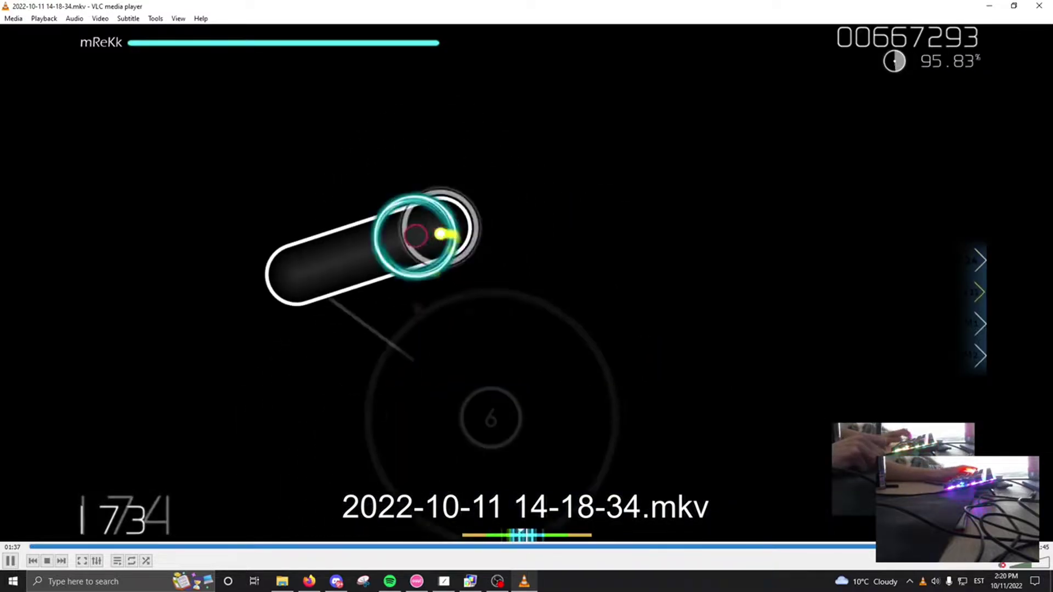
pyautogui.press('space')
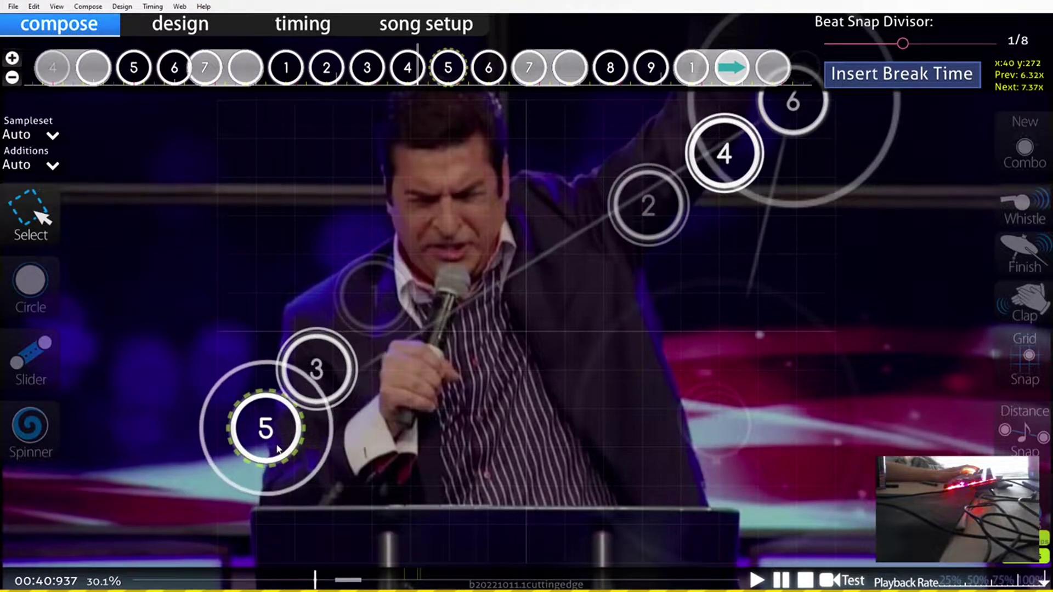
# Go back to the Holy Ghost editor, save the changes, and pause the new attempt early
pyautogui.hotkey('alt', 'Tab')
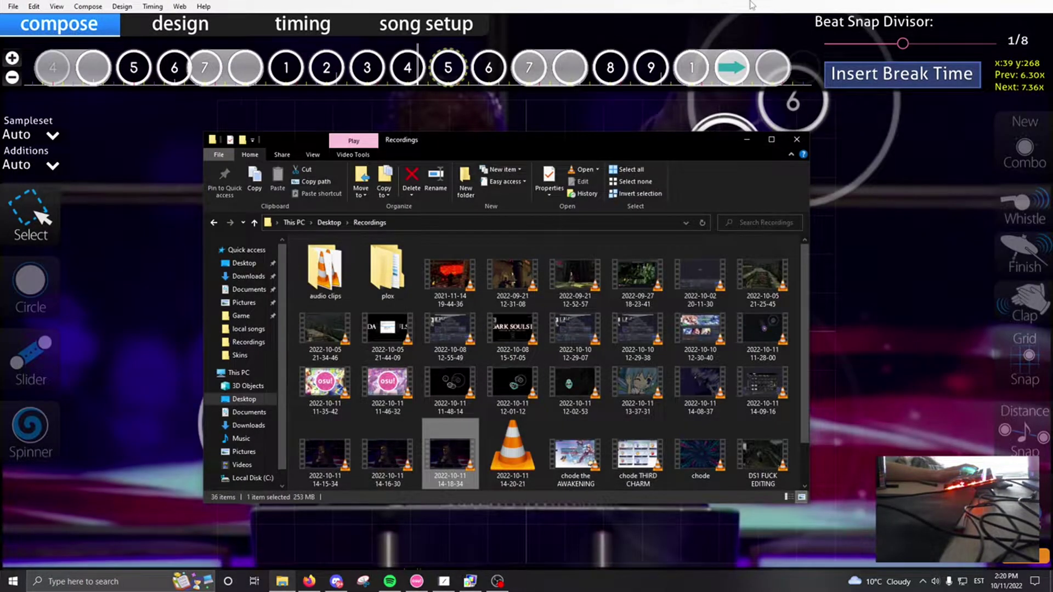
pyautogui.click(627, 74)
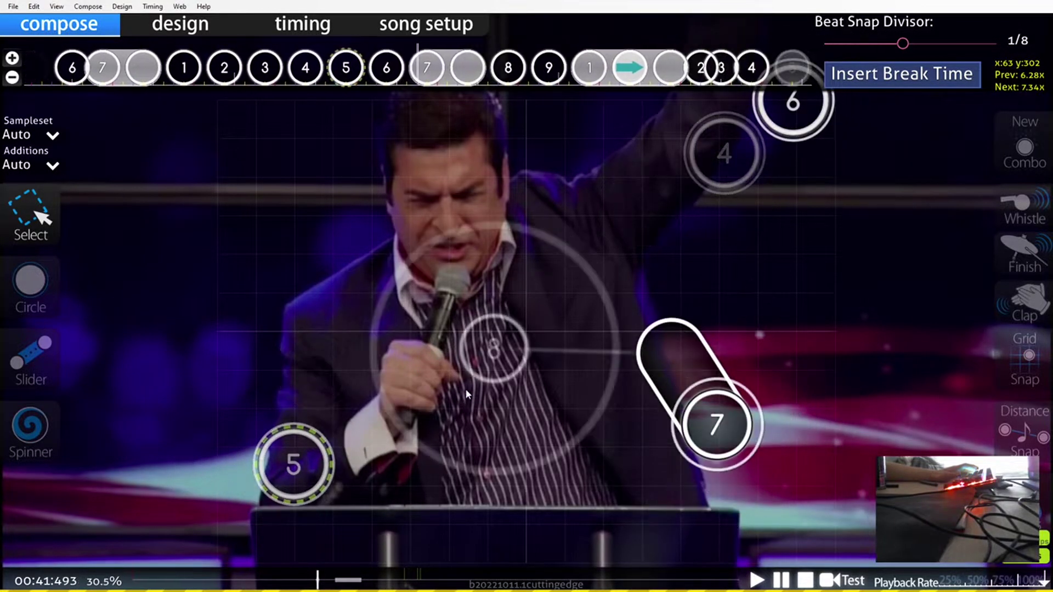
pyautogui.click(506, 327)
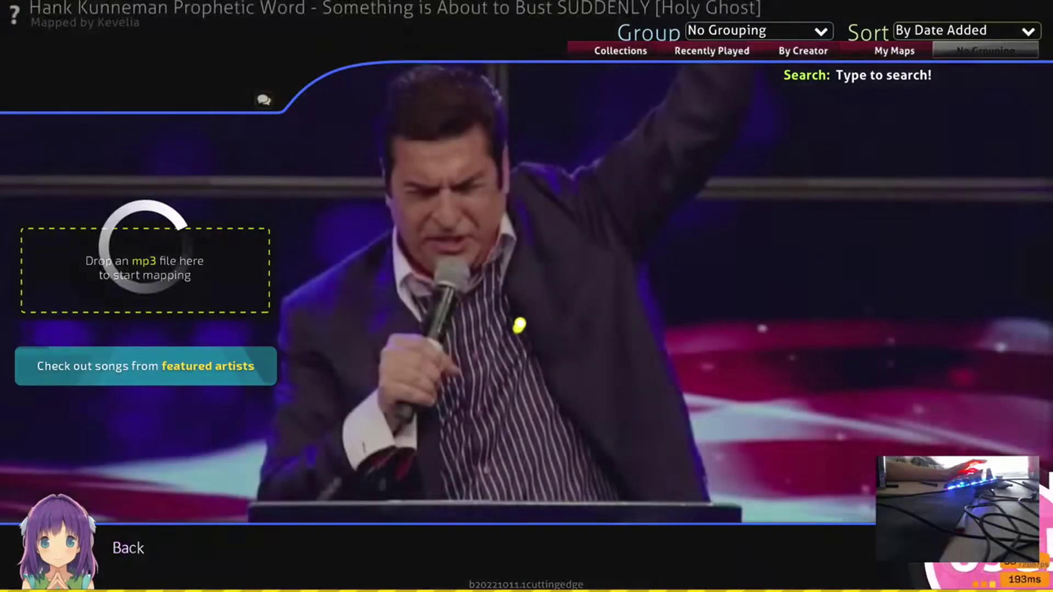
pyautogui.press('Escape')
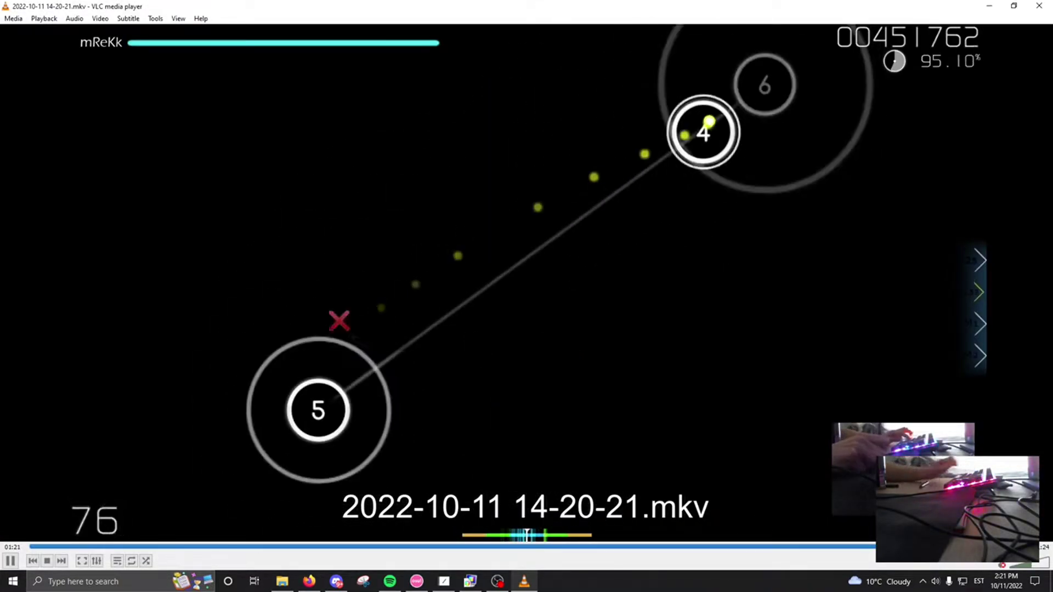
pyautogui.press('space')
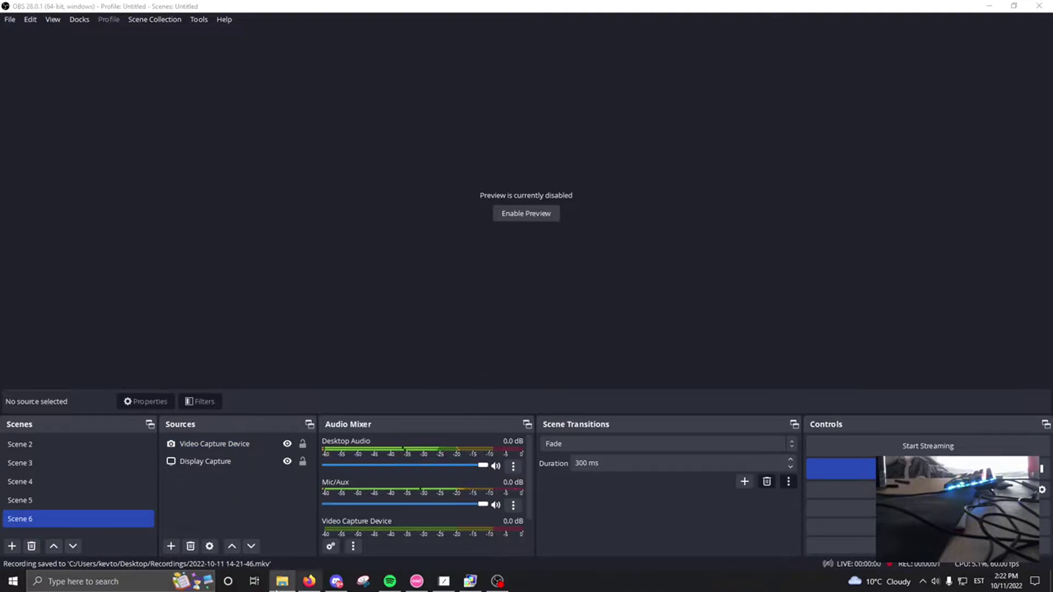
# Play the newest recordings in VLC, starting with 14-21-46.mkv, pausing at several moments
pyautogui.click(282, 581)
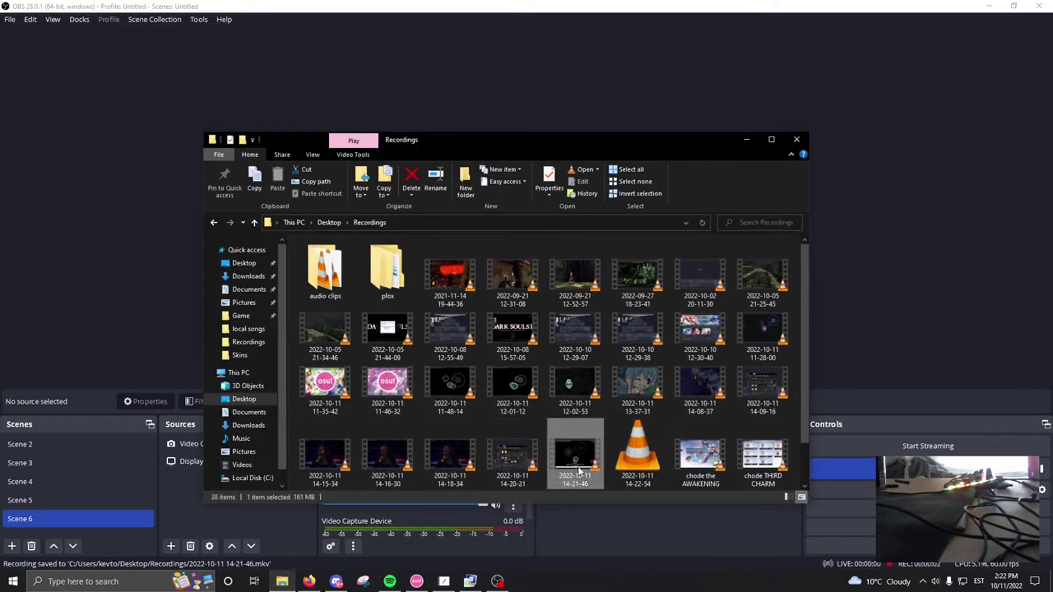
pyautogui.doubleClick(576, 461)
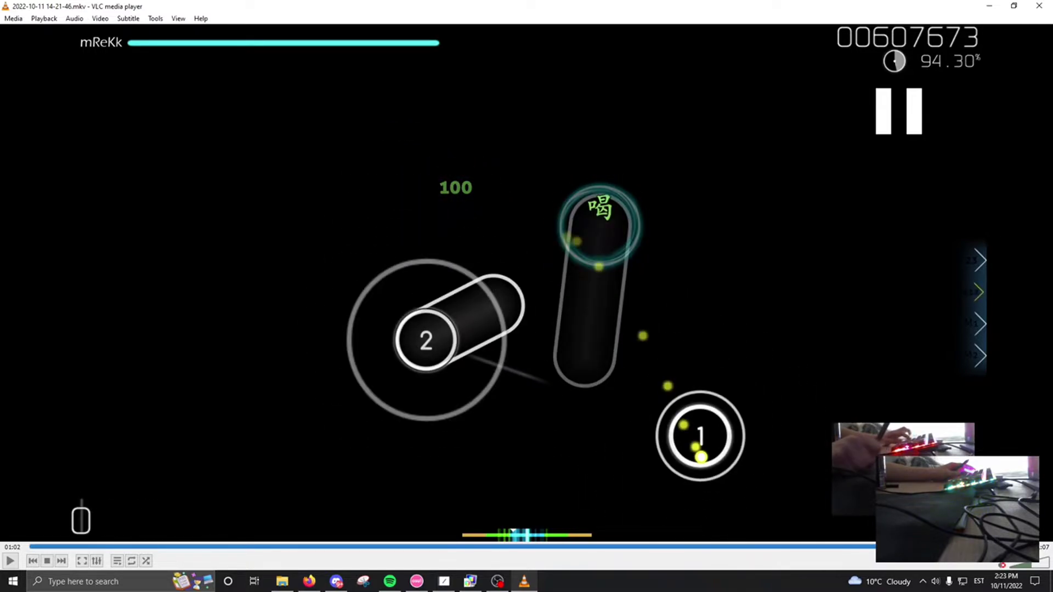
pyautogui.press('space')
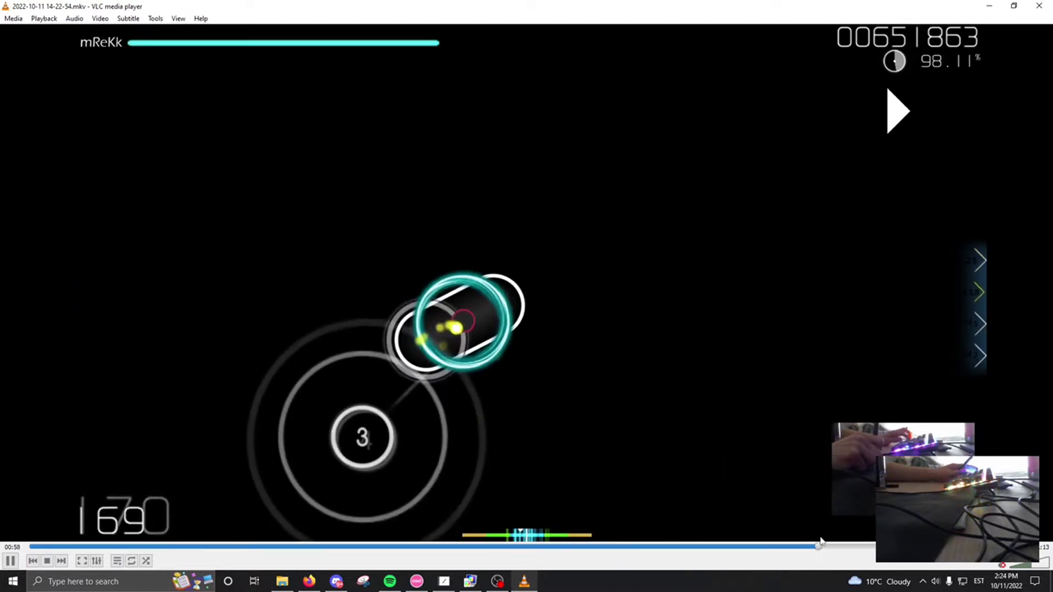
pyautogui.press('space')
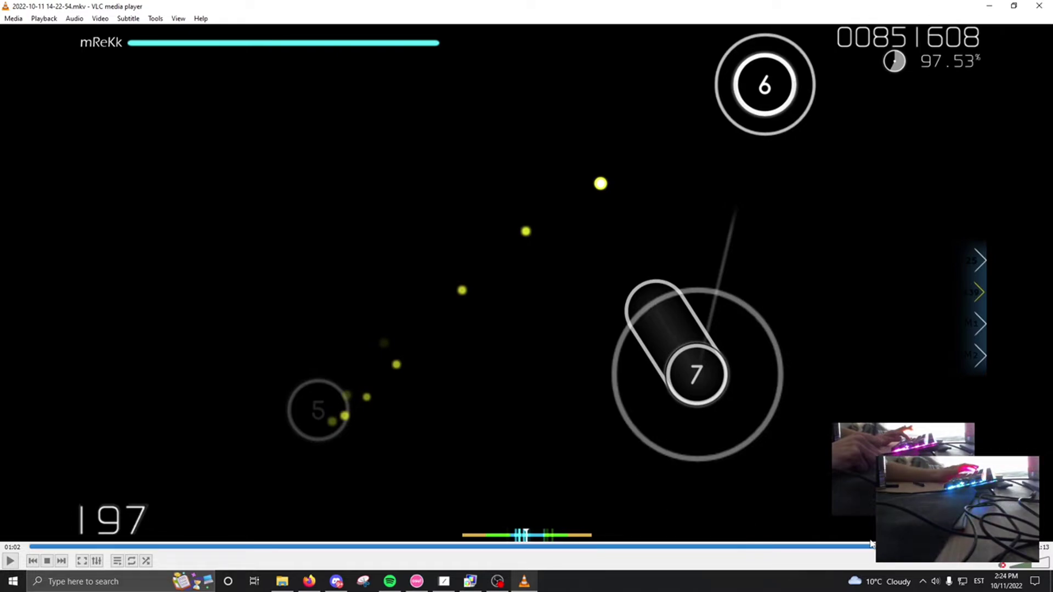
pyautogui.press('space')
pyautogui.press('space')
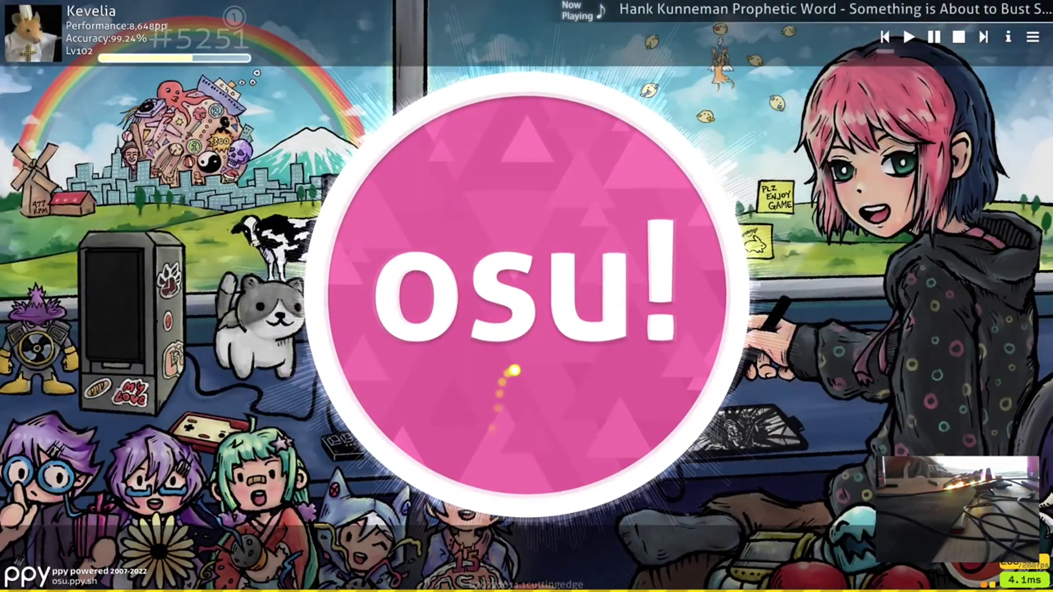
# Bring up the main menu options with the osu! logo
pyautogui.click(513, 373)
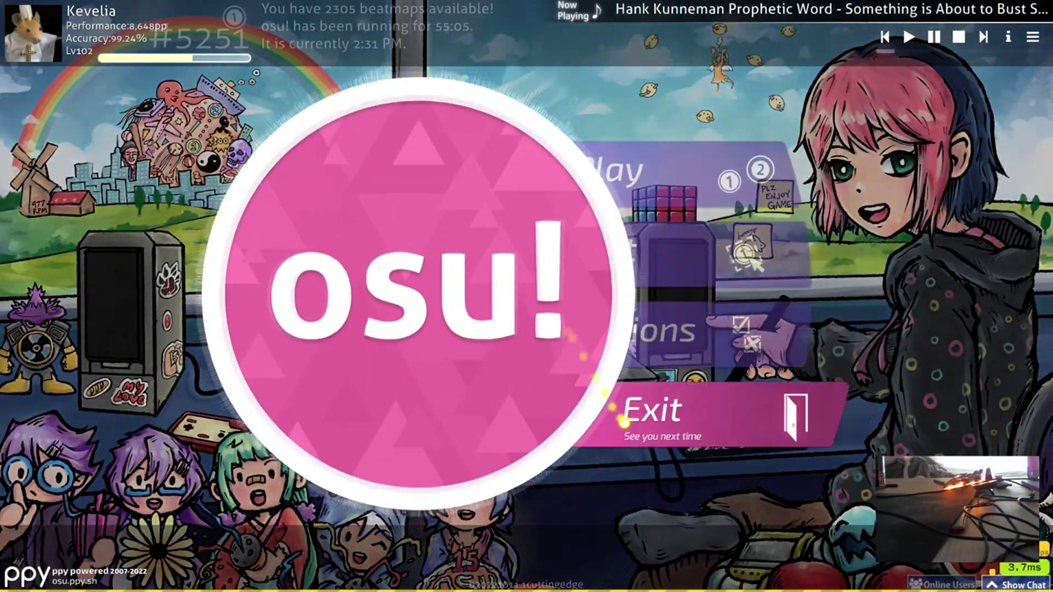